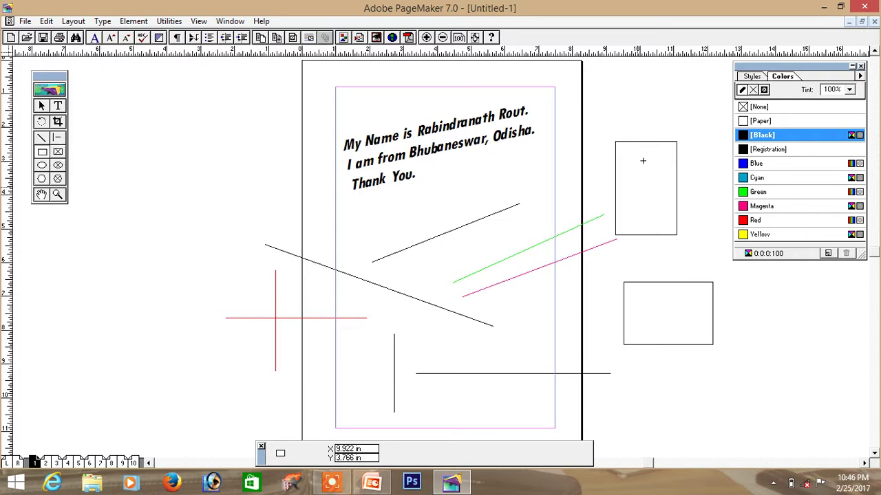
# - Draw a small rectangle top right beside the page and an empty placeholder frame at top left
pyautogui.moveTo(624, 81); pyautogui.dragTo(707, 121)
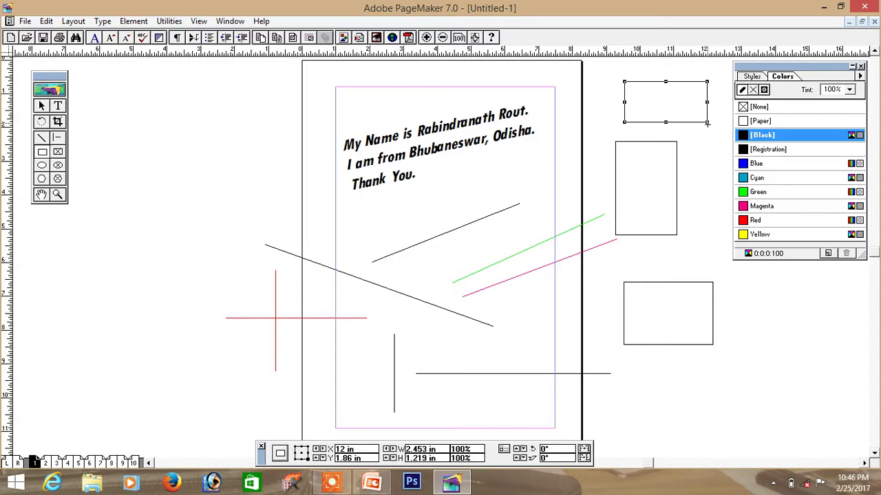
pyautogui.click(59, 153)
pyautogui.moveTo(145, 95); pyautogui.dragTo(278, 168)
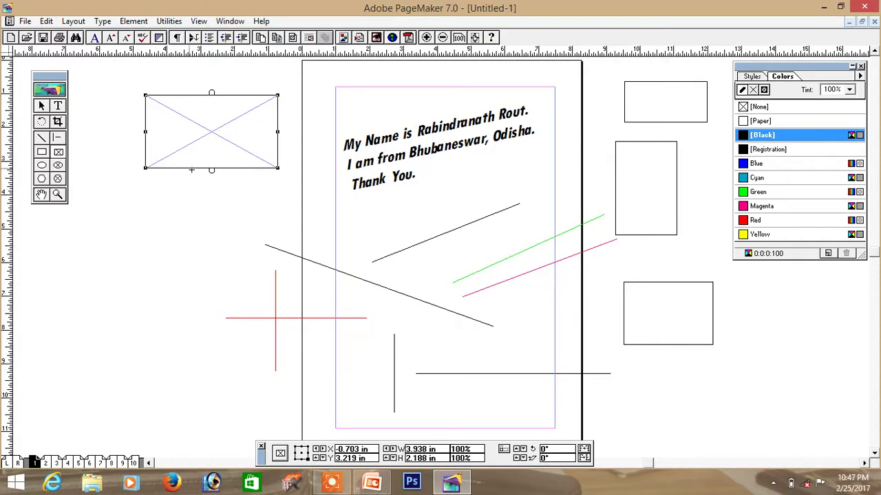
# - Outline the top-left placeholder frame with a green 6pt stroke and start a new frame below it
pyautogui.click(779, 194)
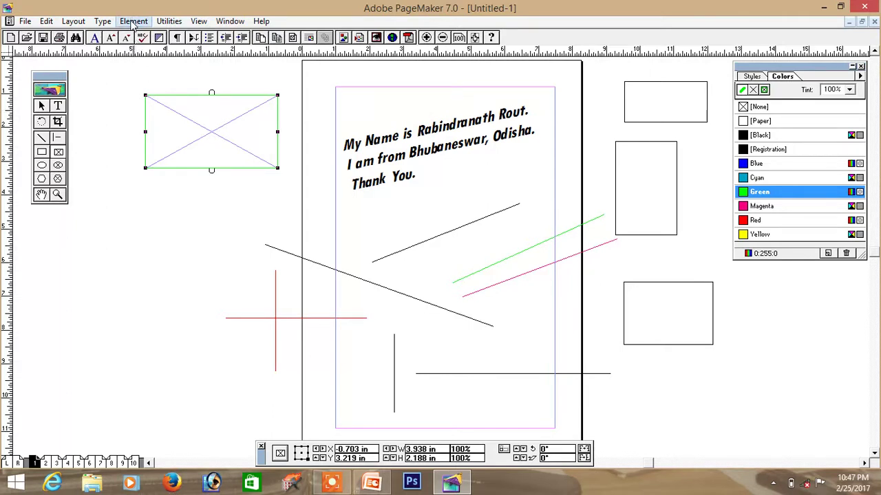
pyautogui.click(134, 22)
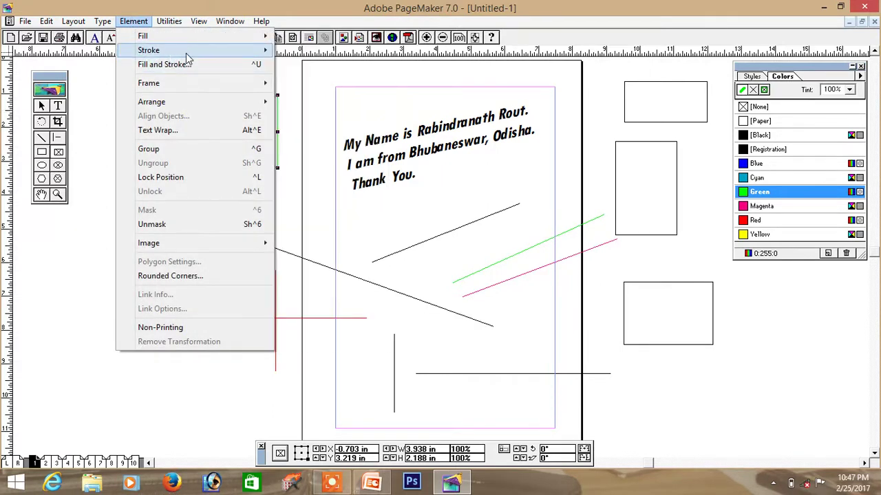
pyautogui.moveTo(149, 51)
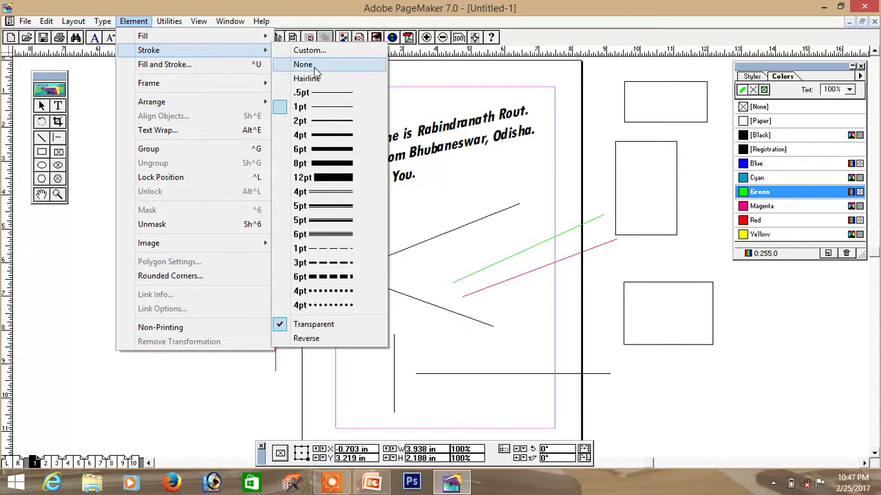
pyautogui.click(323, 150)
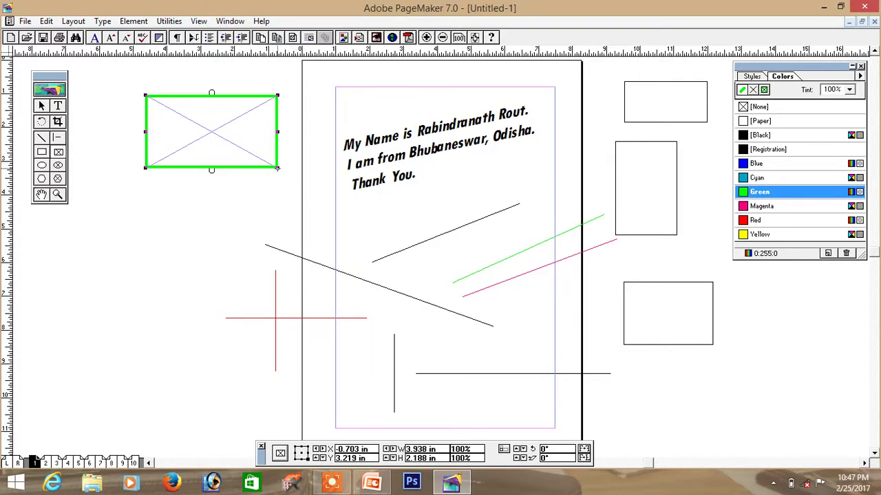
pyautogui.moveTo(119, 211); pyautogui.dragTo(267, 276)
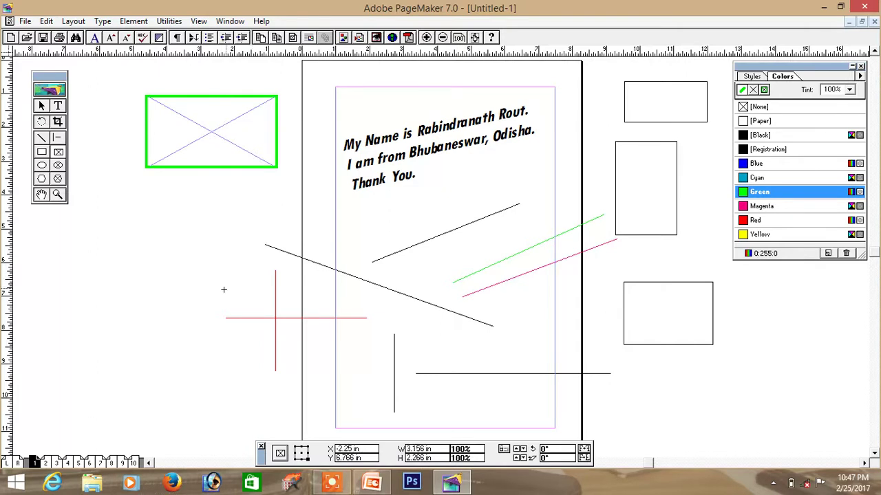
# - Finish a second placeholder frame, 3.156 × 2.594 in, below the green-outlined frame
pyautogui.moveTo(266, 275)
pyautogui.mouseDown()
pyautogui.moveTo(240, 304)
pyautogui.moveTo(270, 301)
pyautogui.moveTo(231, 298)
pyautogui.mouseUp()
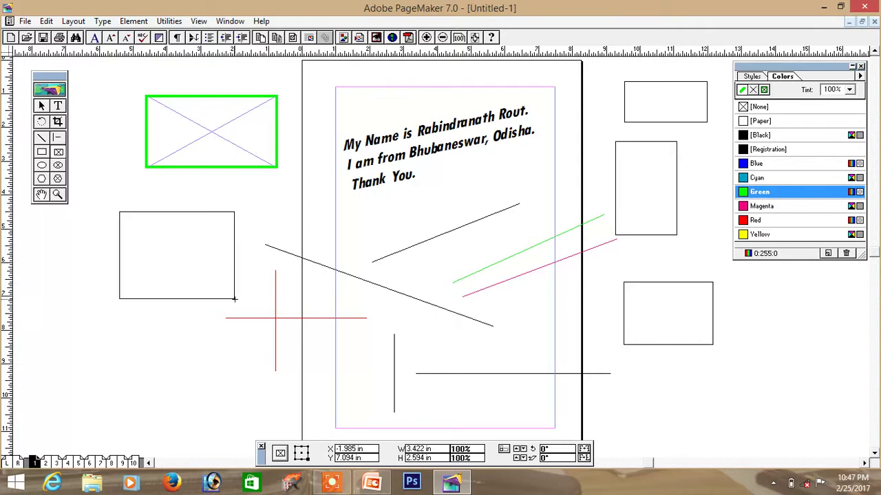
pyautogui.moveTo(231, 298); pyautogui.dragTo(226, 299)
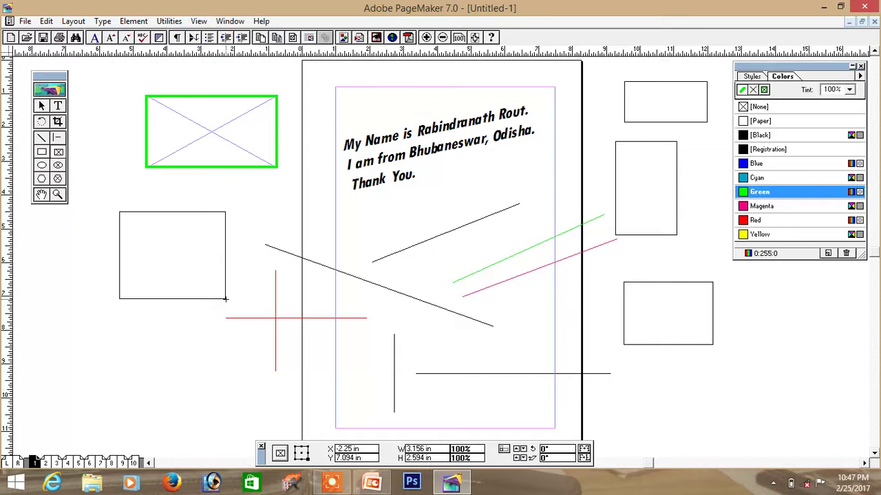
pyautogui.moveTo(226, 299); pyautogui.dragTo(226, 298)
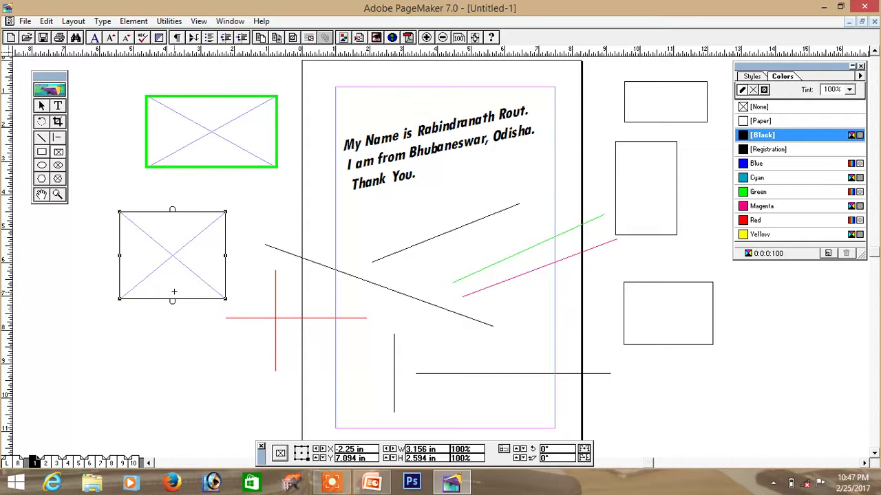
pyautogui.click(42, 152)
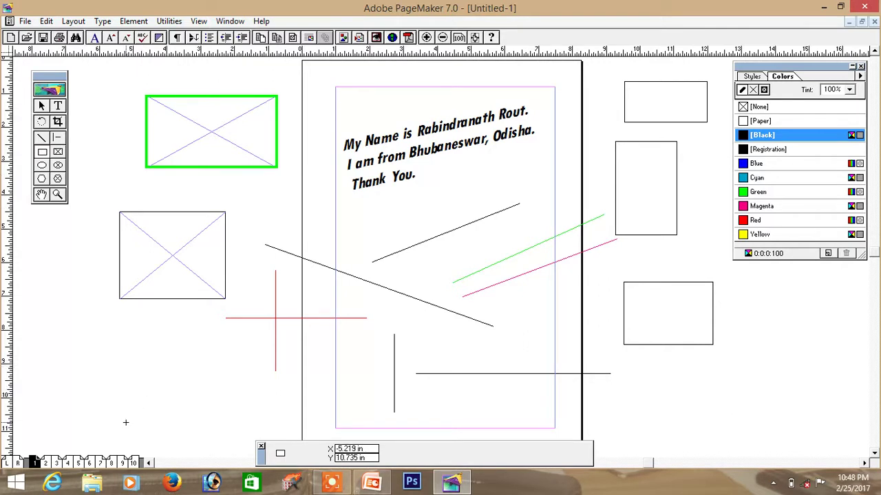
# - Draw a 2.422 in square at bottom left with a 6pt magenta outline
pyautogui.moveTo(109, 342); pyautogui.dragTo(233, 424)
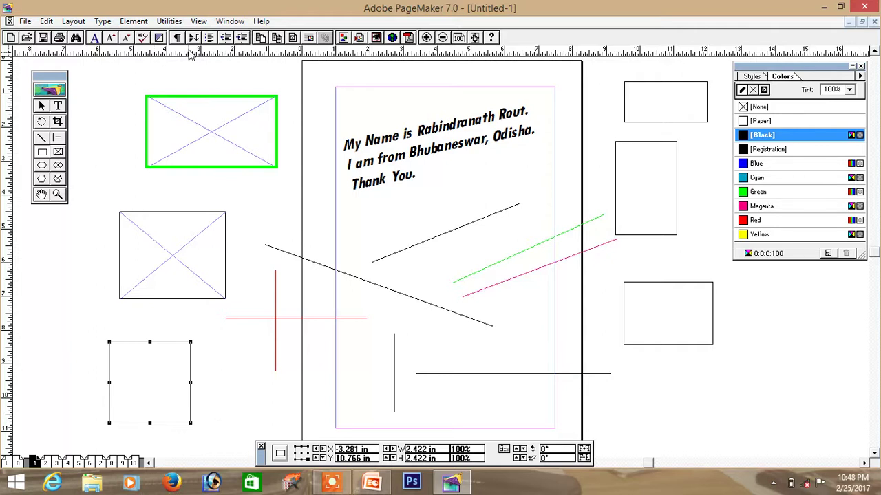
pyautogui.click(134, 21)
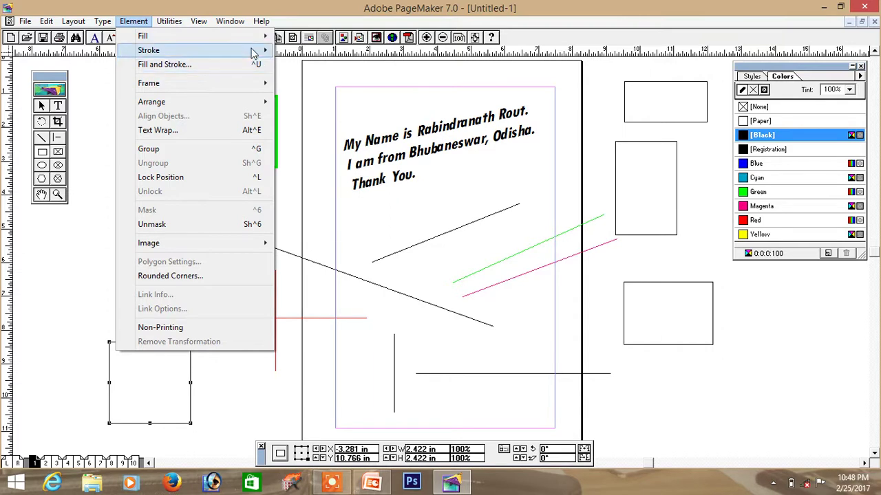
pyautogui.moveTo(149, 51)
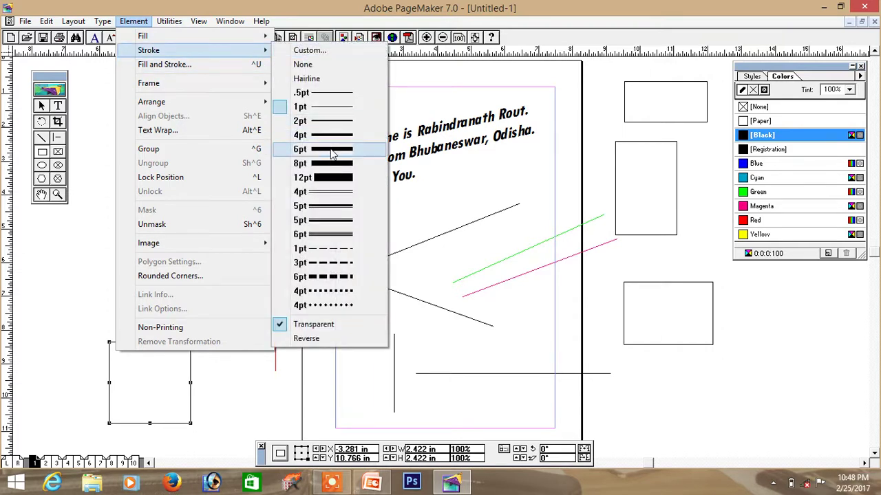
pyautogui.click(335, 137)
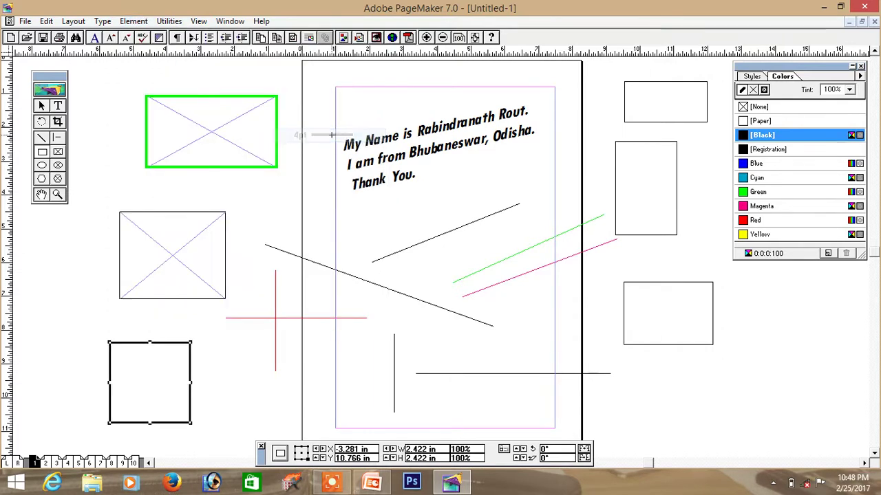
pyautogui.click(784, 206)
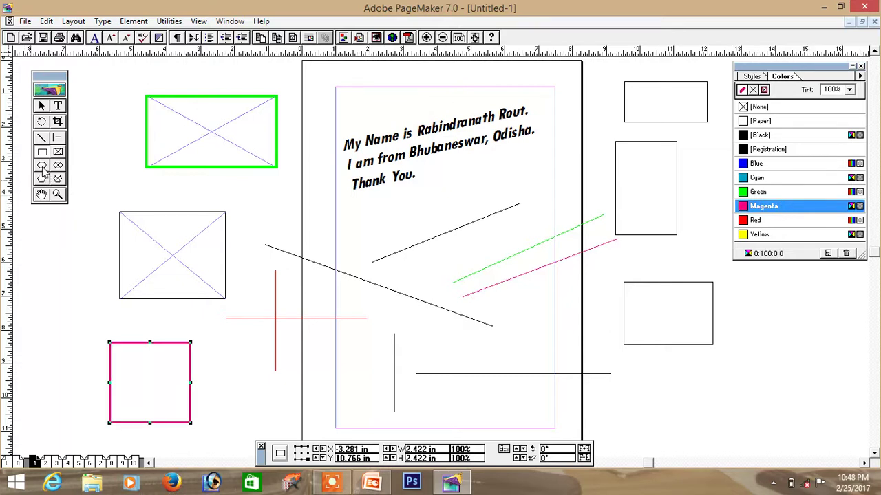
pyautogui.click(42, 166)
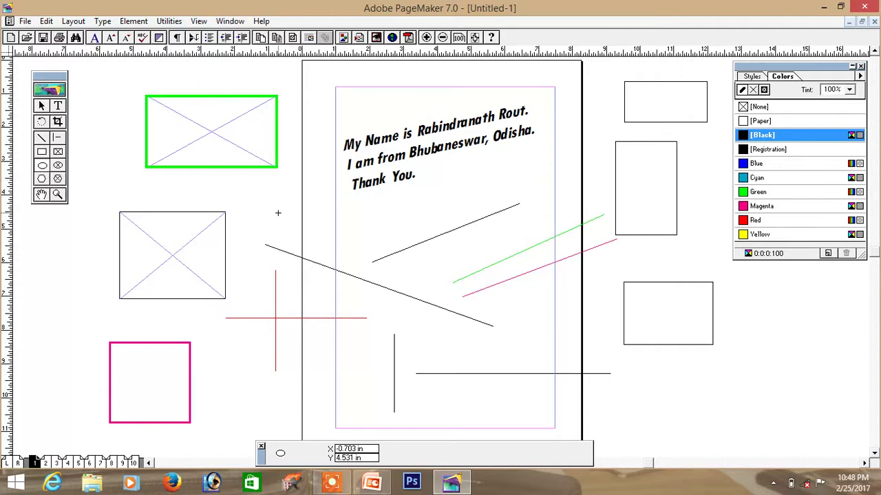
# - Draw an ellipse across the page's left edge and a 2.469 in circle on the right side
pyautogui.moveTo(259, 223); pyautogui.dragTo(416, 313)
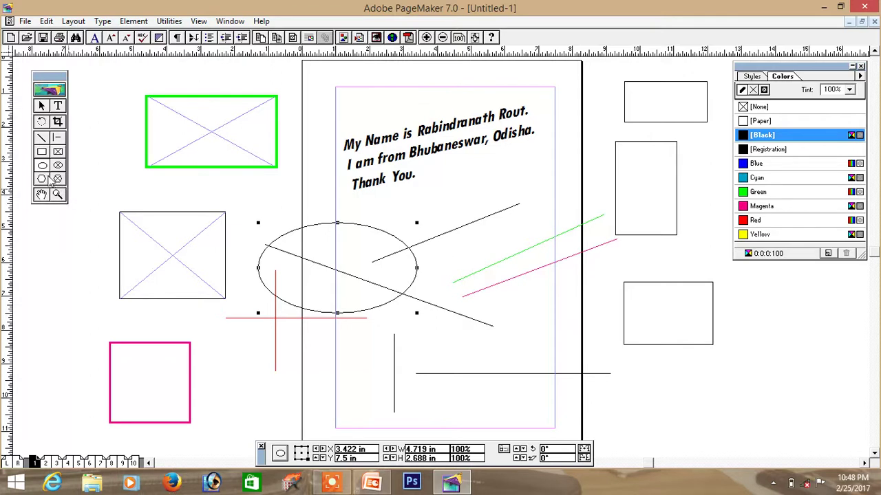
pyautogui.click(43, 166)
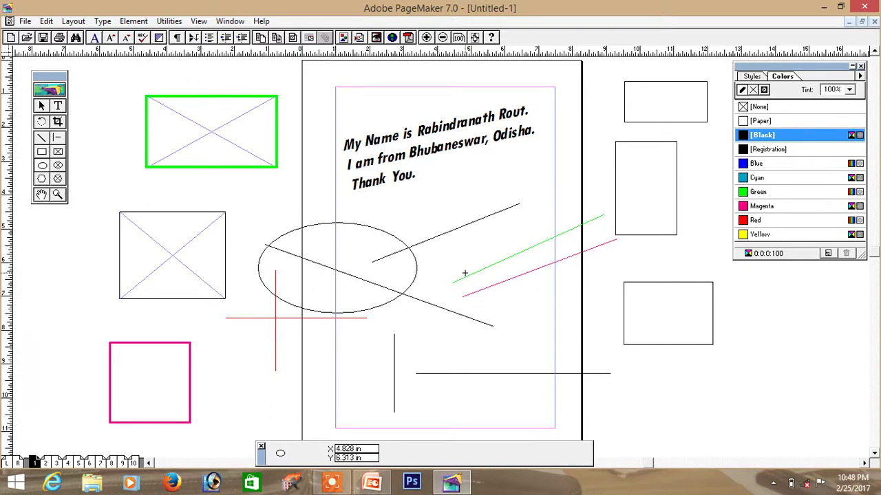
pyautogui.moveTo(464, 265); pyautogui.dragTo(609, 351)
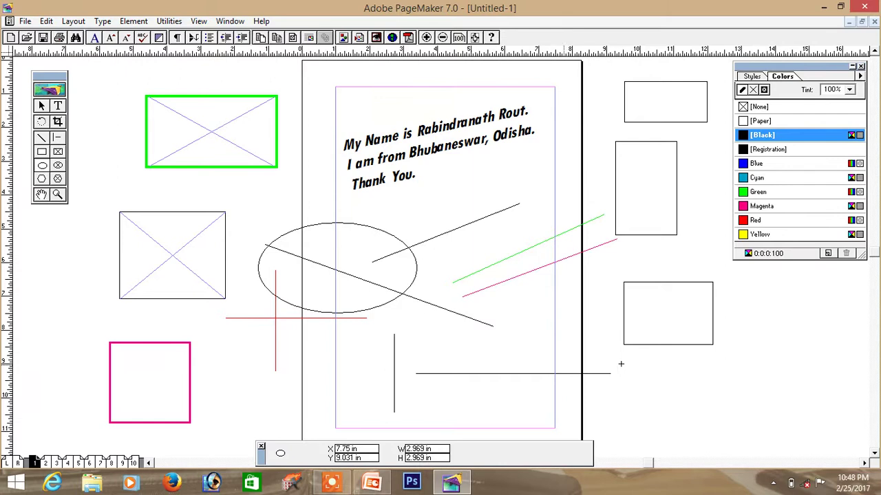
pyautogui.moveTo(609, 351); pyautogui.dragTo(571, 348)
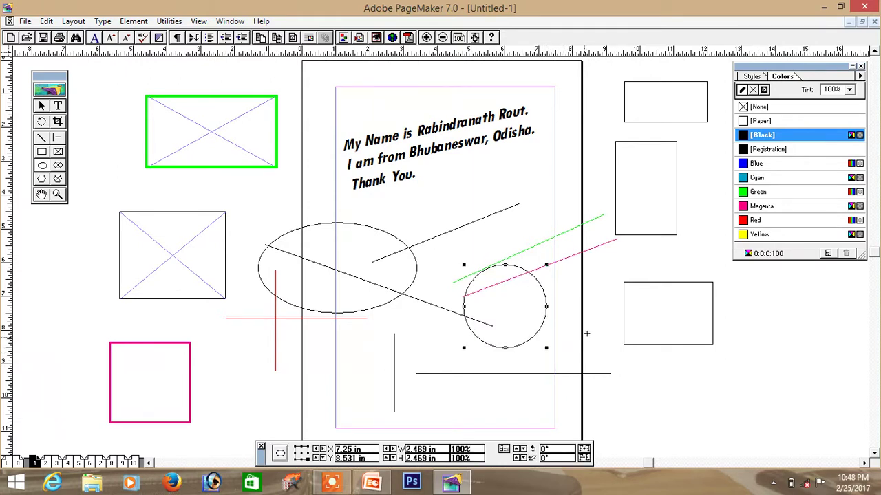
# - Give the circle a red 6pt outline
pyautogui.click(759, 221)
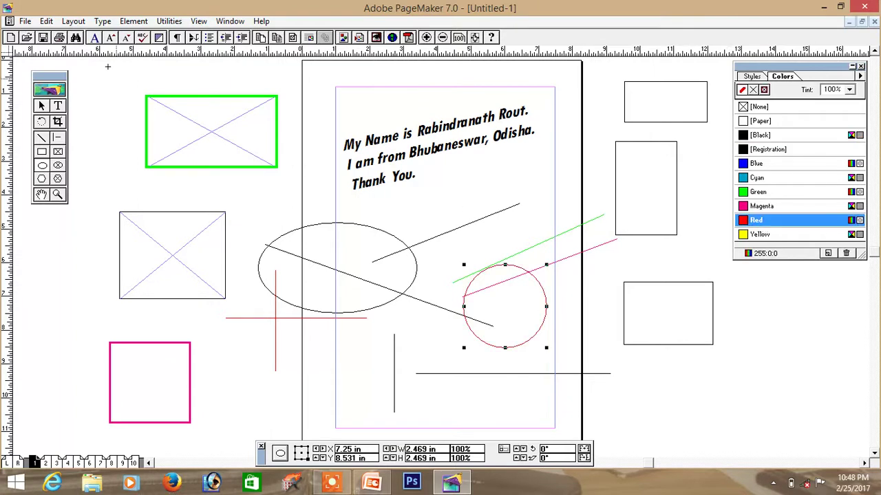
pyautogui.click(133, 21)
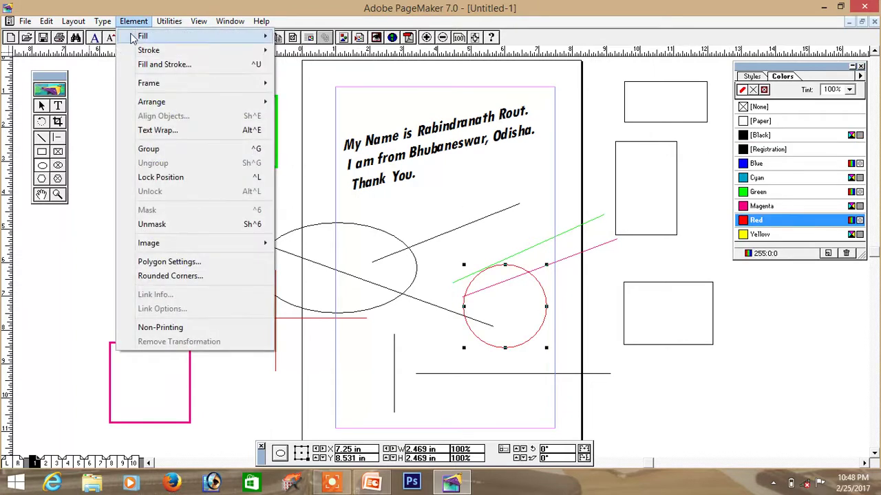
pyautogui.moveTo(149, 51)
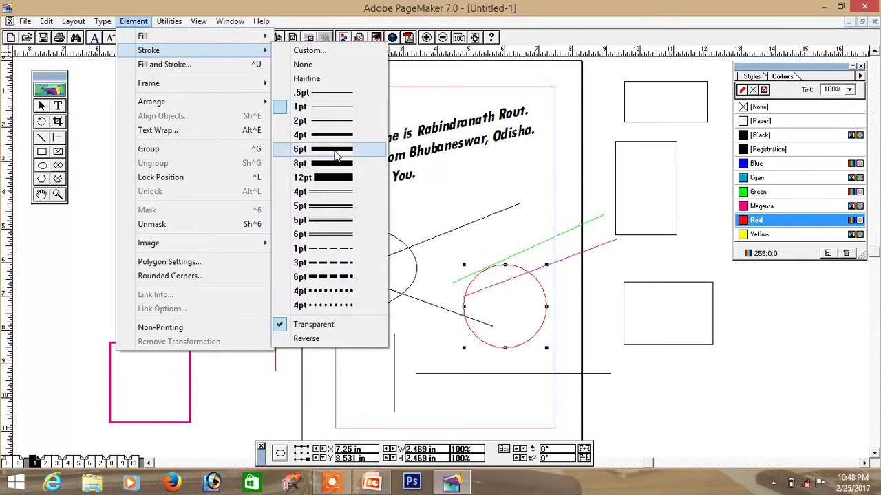
pyautogui.click(337, 157)
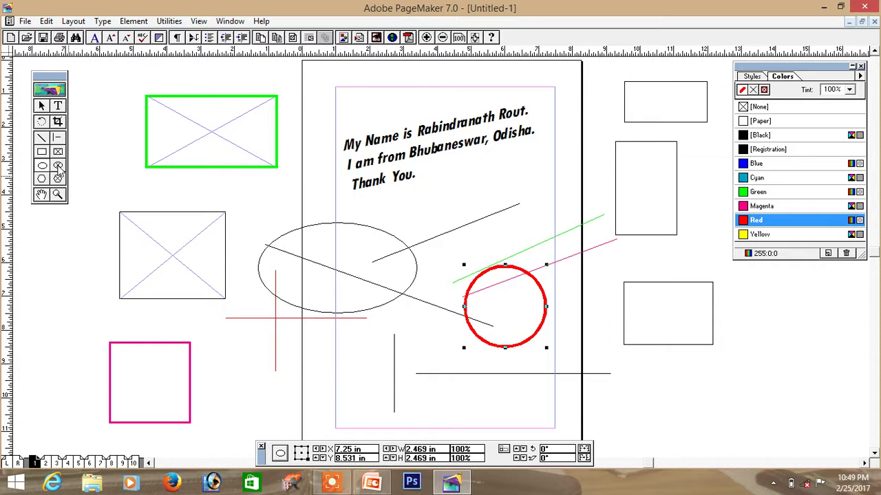
pyautogui.click(59, 167)
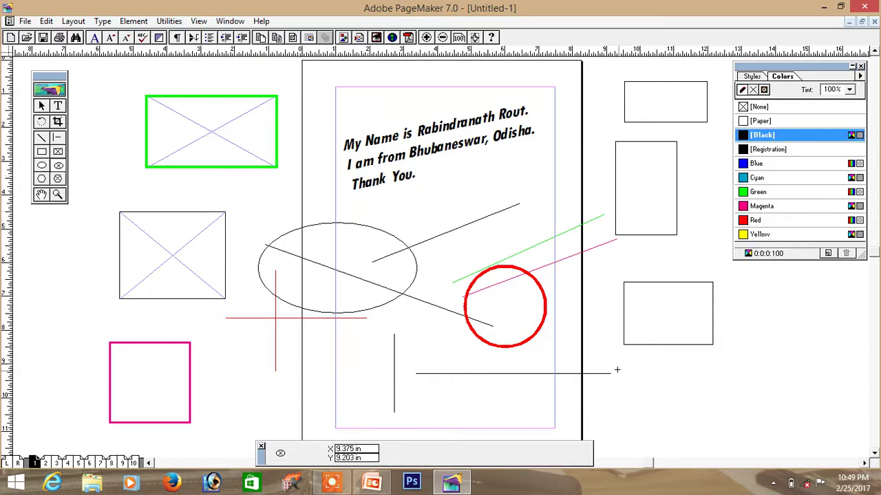
# - Draw an oval placeholder frame at lower right and a hexagon left of the page's bottom
pyautogui.moveTo(606, 365); pyautogui.dragTo(750, 443)
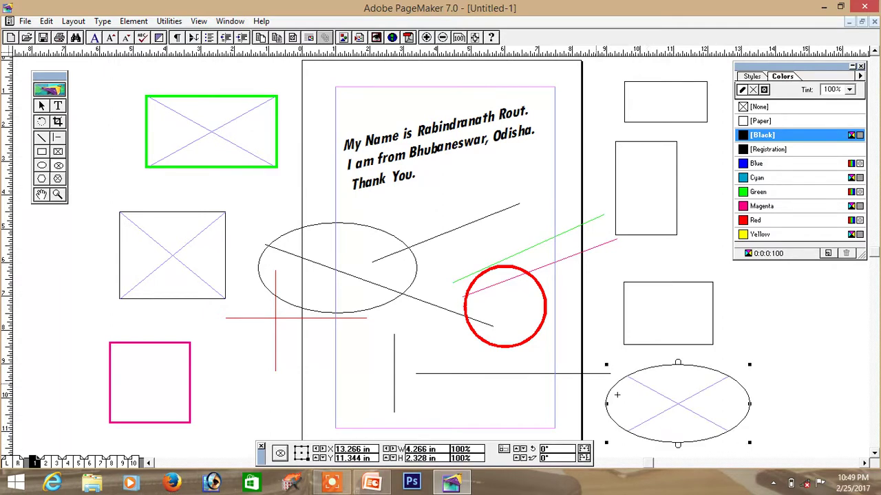
pyautogui.click(42, 181)
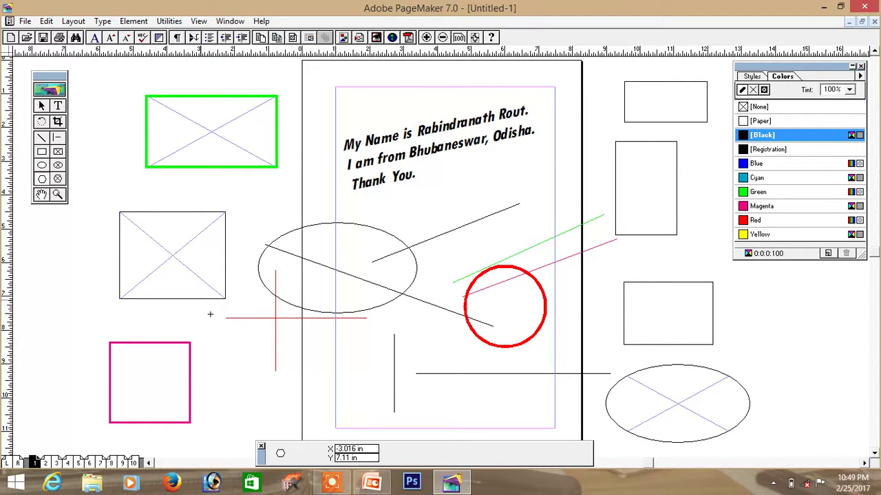
pyautogui.moveTo(227, 355); pyautogui.dragTo(329, 423)
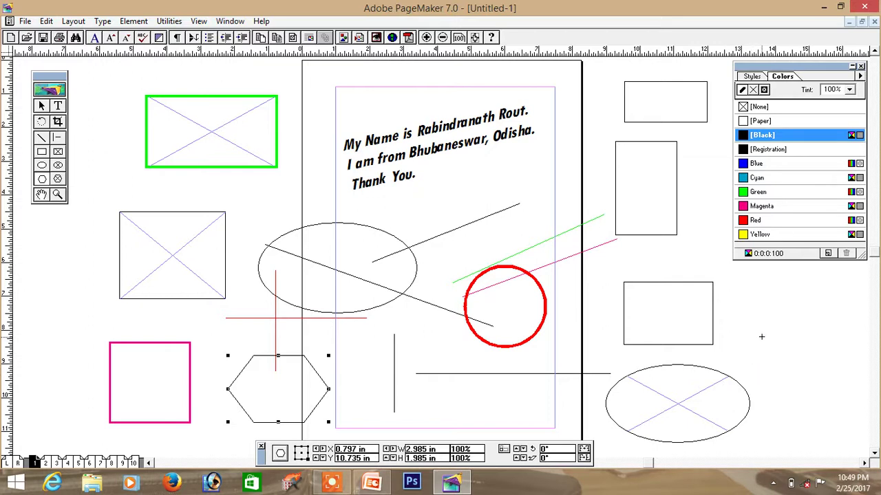
# - Draw two more hexagons on the right pasteboard, the lower one 2.015 × 1.745 in
pyautogui.moveTo(751, 295); pyautogui.dragTo(846, 338)
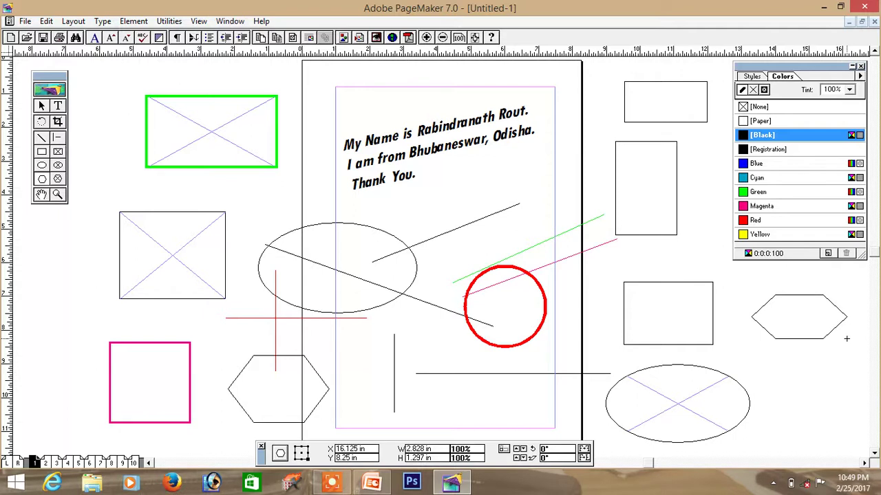
pyautogui.moveTo(846, 339); pyautogui.dragTo(830, 343)
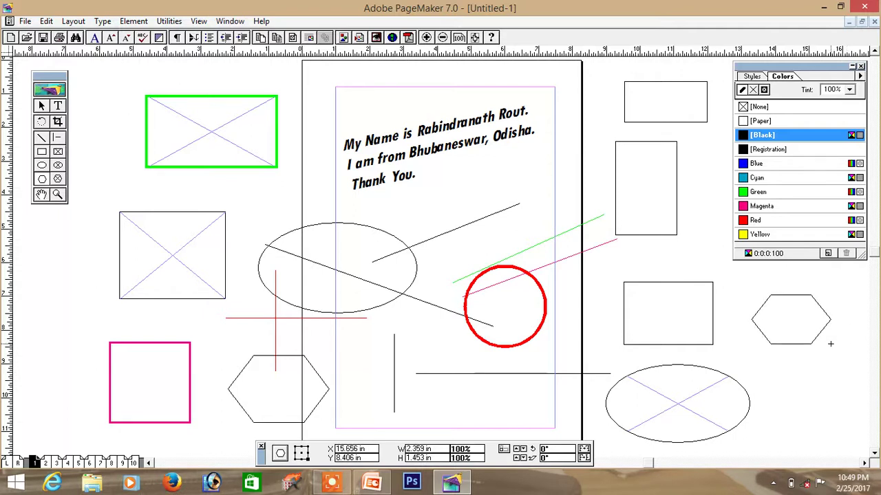
pyautogui.moveTo(830, 343); pyautogui.dragTo(830, 343)
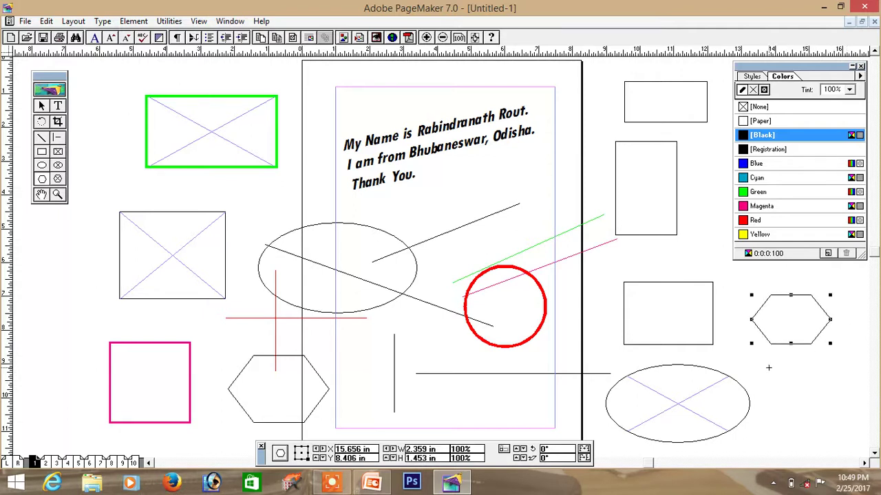
pyautogui.moveTo(768, 366)
pyautogui.mouseDown()
pyautogui.moveTo(848, 446)
pyautogui.moveTo(836, 435)
pyautogui.mouseUp()
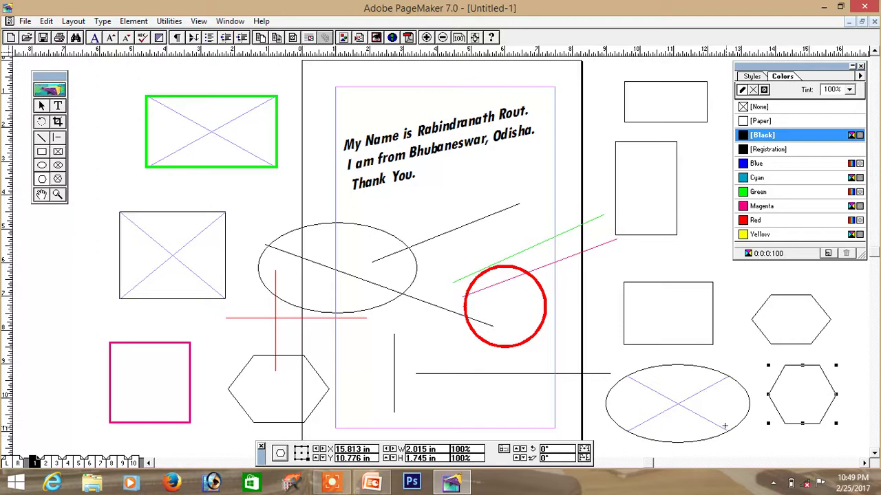
# - Outline the lowest right-hand hexagon with a green 3pt dashed stroke
pyautogui.click(762, 192)
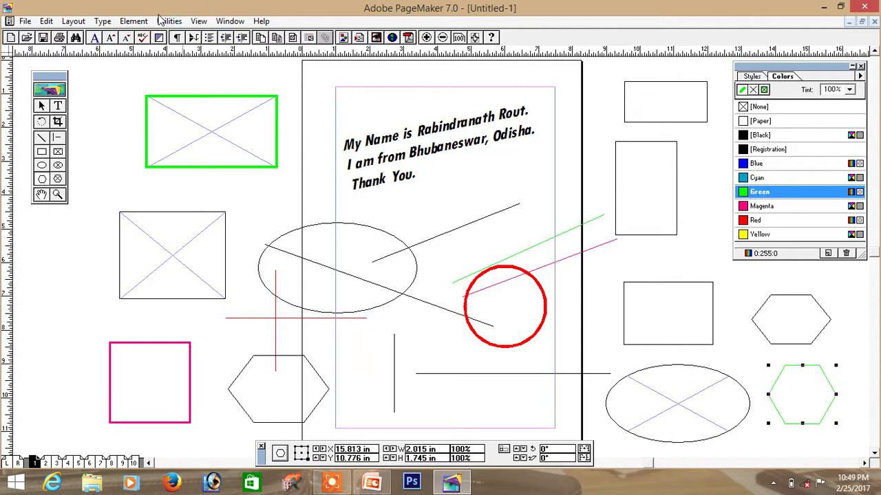
pyautogui.click(135, 24)
pyautogui.moveTo(149, 51)
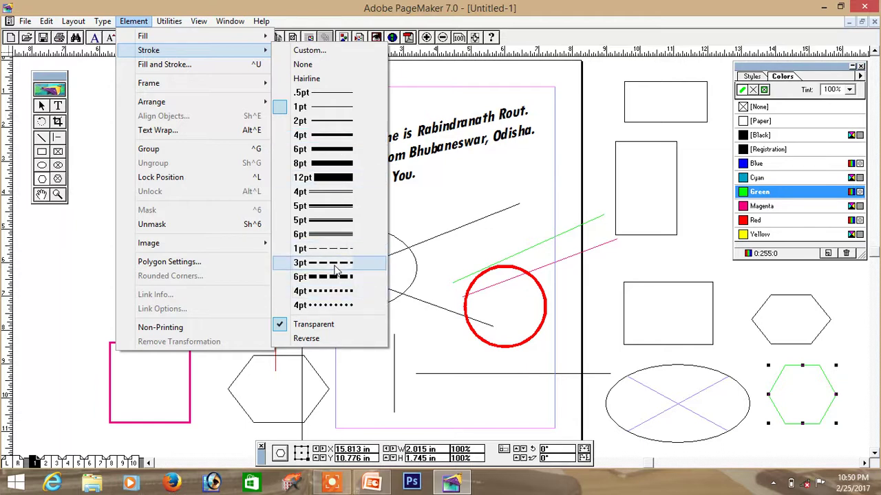
pyautogui.click(336, 269)
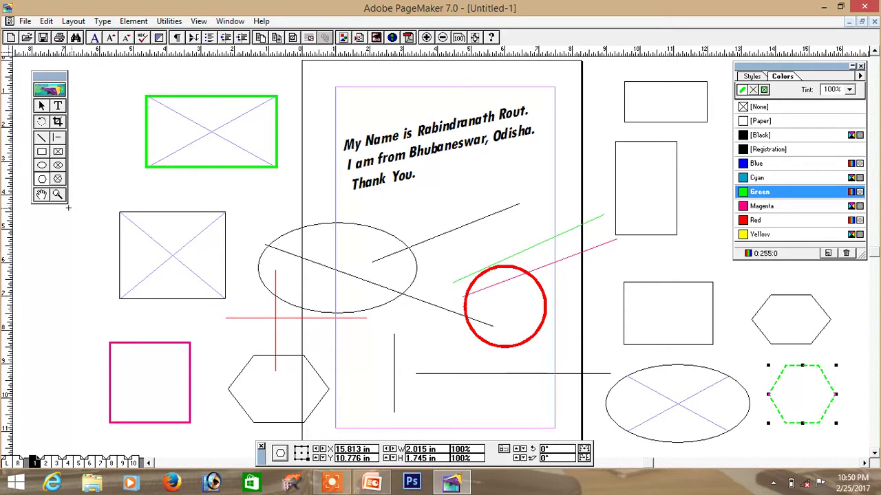
pyautogui.click(41, 196)
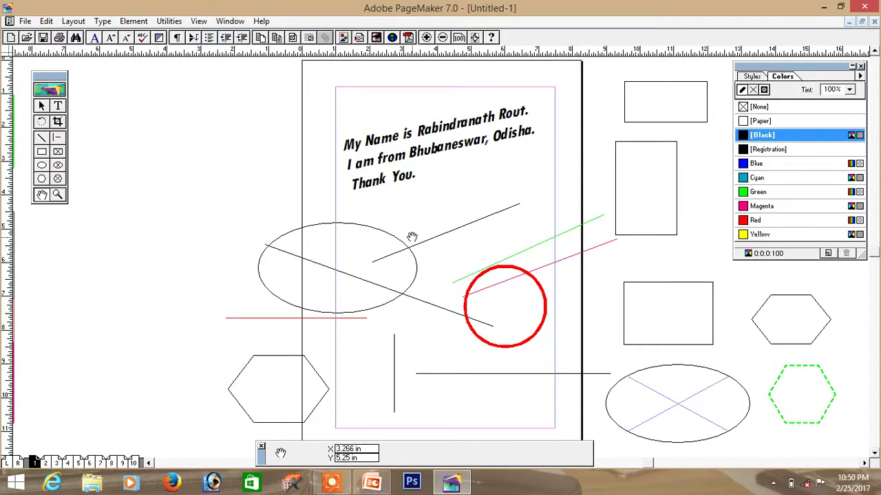
pyautogui.moveTo(408, 237)
pyautogui.mouseDown()
pyautogui.moveTo(299, 250)
pyautogui.moveTo(358, 250)
pyautogui.moveTo(230, 245)
pyautogui.mouseUp()
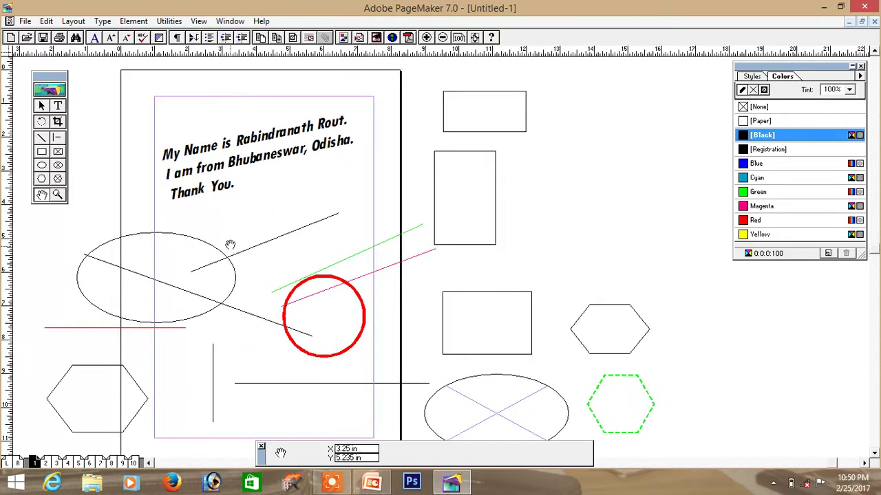
pyautogui.moveTo(458, 165); pyautogui.dragTo(335, 240)
pyautogui.moveTo(417, 157)
pyautogui.mouseDown()
pyautogui.moveTo(413, 229)
pyautogui.moveTo(402, 175)
pyautogui.moveTo(397, 293)
pyautogui.moveTo(372, 326)
pyautogui.mouseUp()
pyautogui.moveTo(353, 364); pyautogui.dragTo(357, 210)
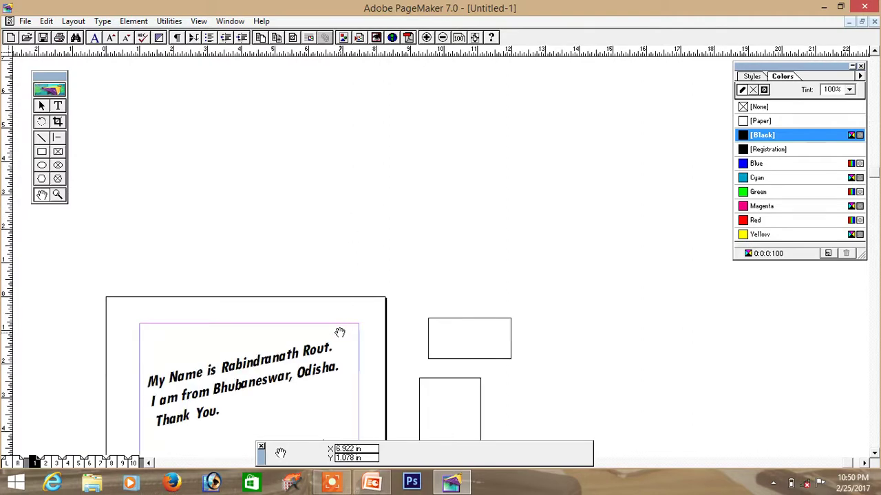
pyautogui.moveTo(340, 332); pyautogui.dragTo(397, 144)
pyautogui.moveTo(368, 285); pyautogui.dragTo(409, 201)
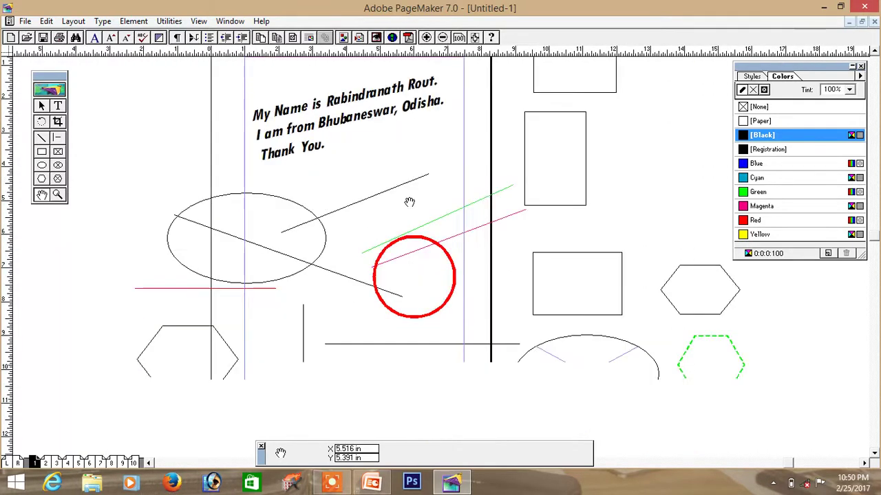
pyautogui.moveTo(413, 233); pyautogui.dragTo(365, 278)
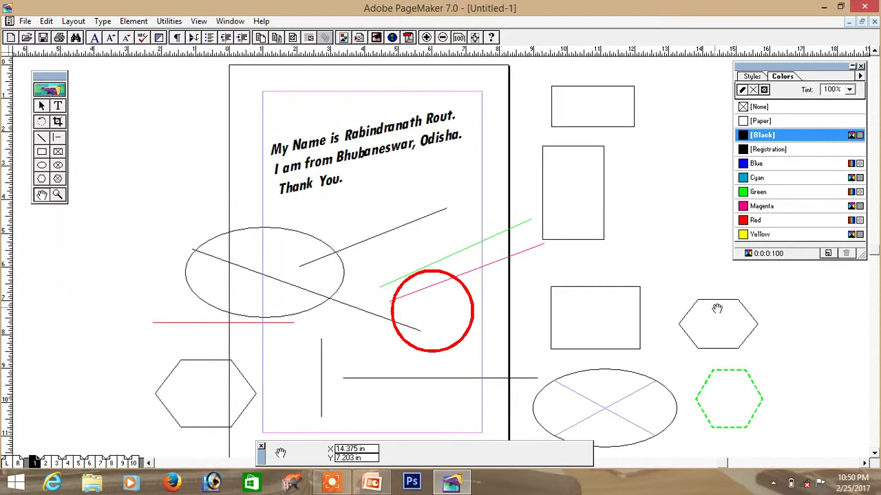
pyautogui.moveTo(728, 348); pyautogui.dragTo(599, 318)
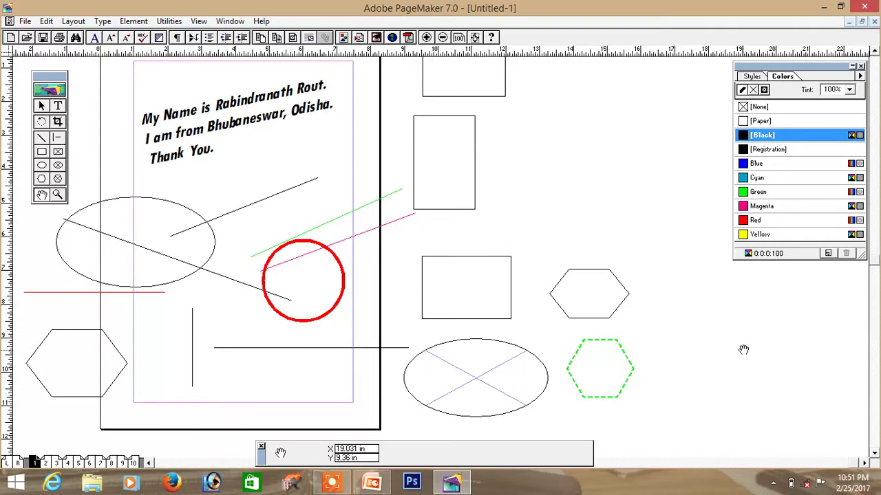
pyautogui.moveTo(737, 344)
pyautogui.mouseDown()
pyautogui.moveTo(664, 350)
pyautogui.moveTo(634, 364)
pyautogui.mouseUp()
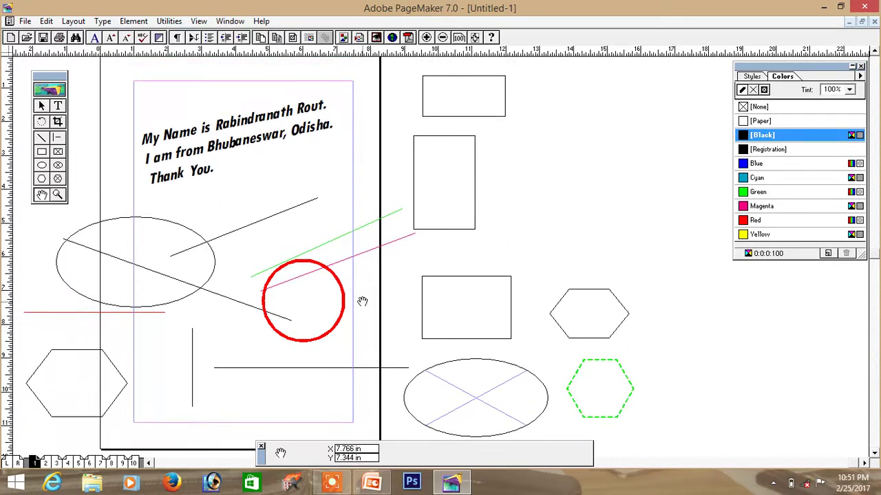
pyautogui.moveTo(362, 301); pyautogui.dragTo(566, 320)
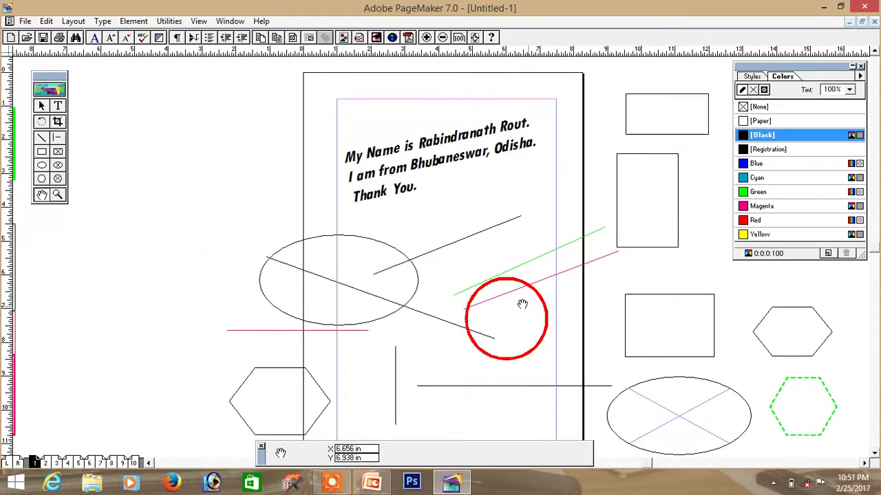
pyautogui.moveTo(491, 301); pyautogui.dragTo(486, 297)
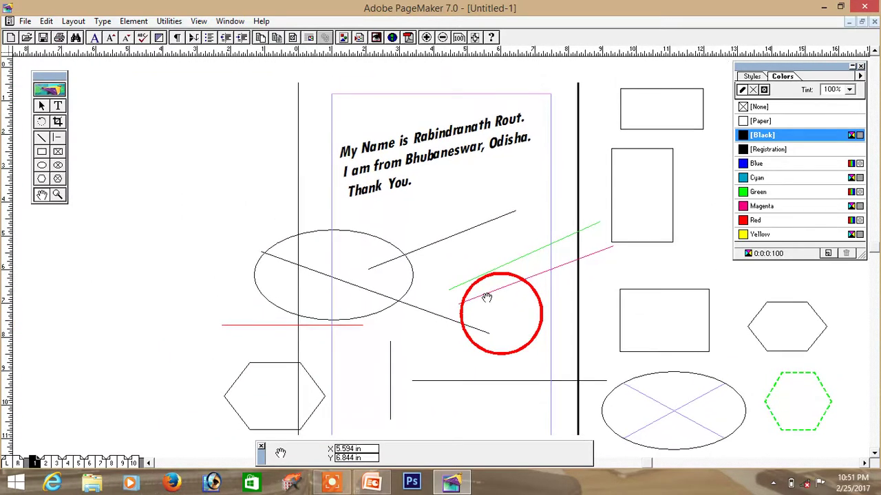
pyautogui.moveTo(487, 298)
pyautogui.mouseDown()
pyautogui.moveTo(390, 252)
pyautogui.moveTo(419, 261)
pyautogui.moveTo(428, 218)
pyautogui.mouseUp()
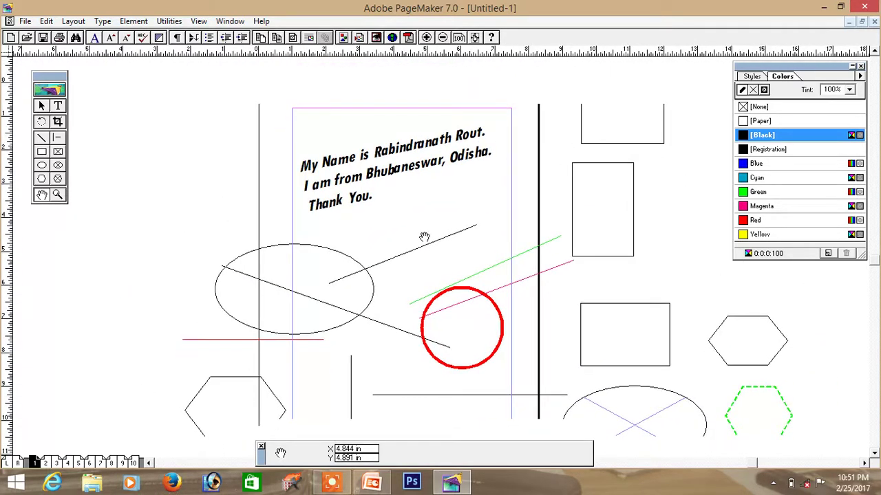